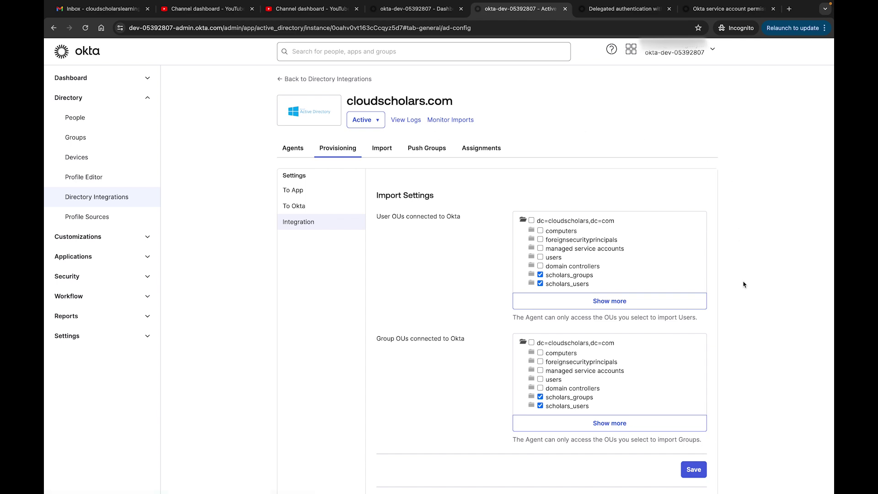
# Check that Delegated Authentication is enabled, then view the 'Delegated authentication with Active Directory' docs article.
pyautogui.scroll(-2, 743, 285)
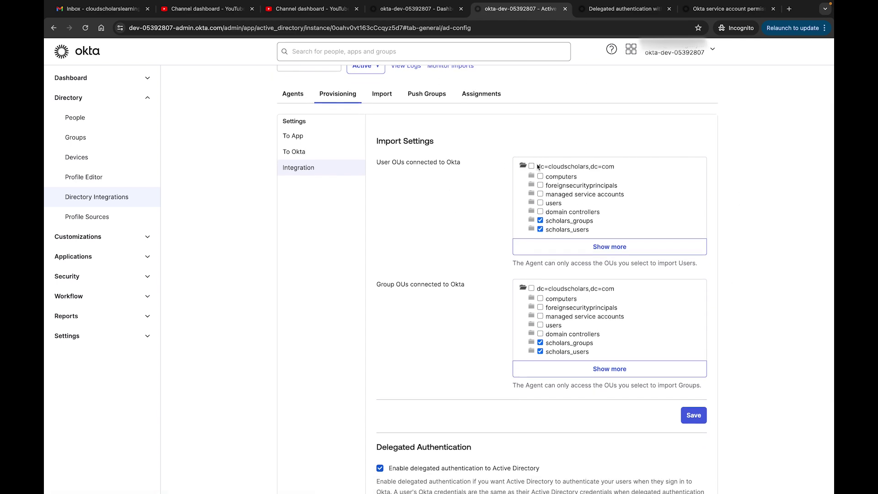
pyautogui.scroll(-5, 728, 297)
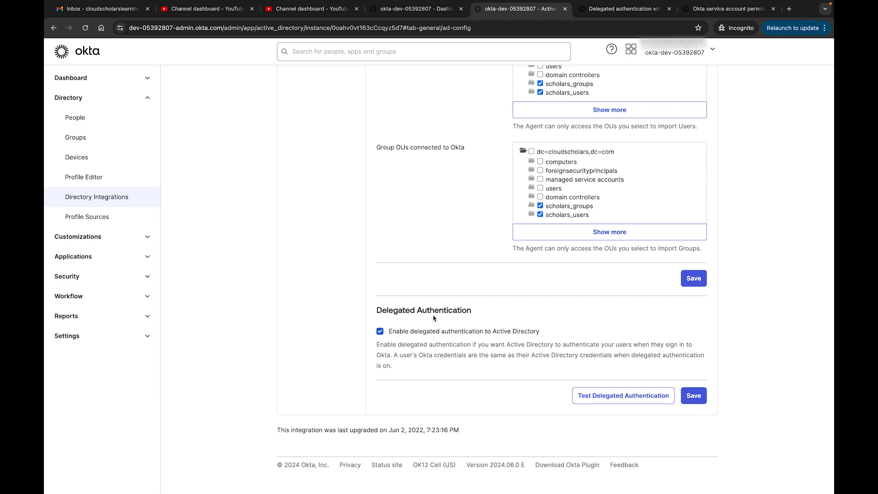
pyautogui.click(611, 10)
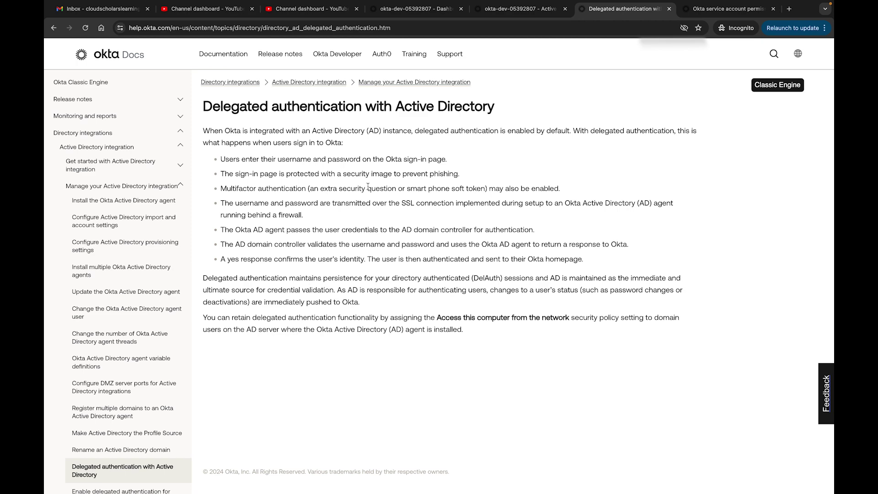
pyautogui.scroll(5, 369, 188)
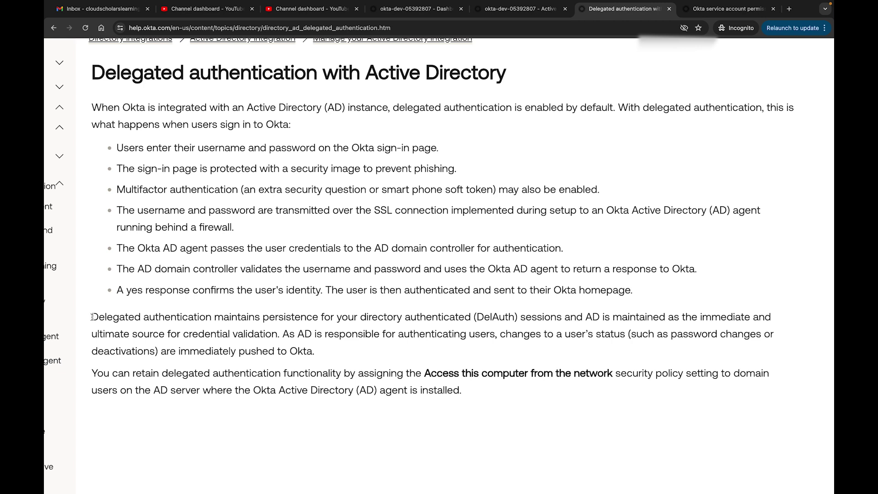
# Highlight the DelAuth session persistence paragraph in the docs article, then clear the highlight.
pyautogui.moveTo(93, 318); pyautogui.dragTo(281, 335)
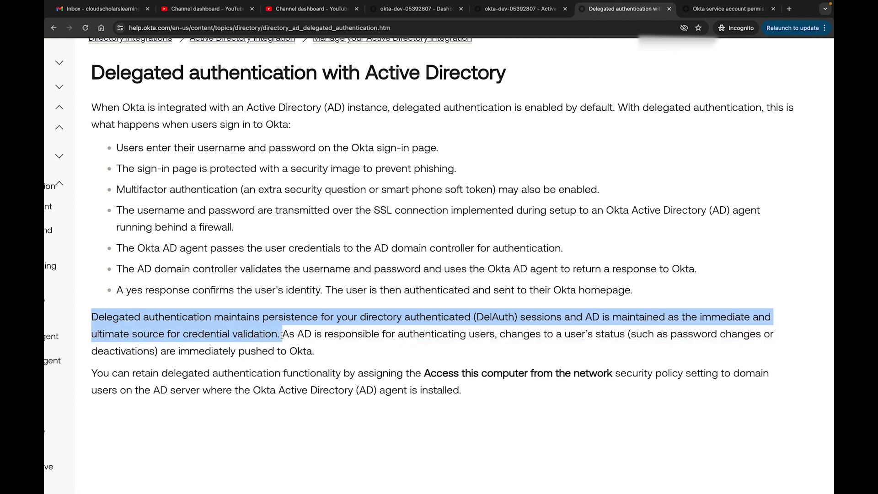
pyautogui.click(313, 349)
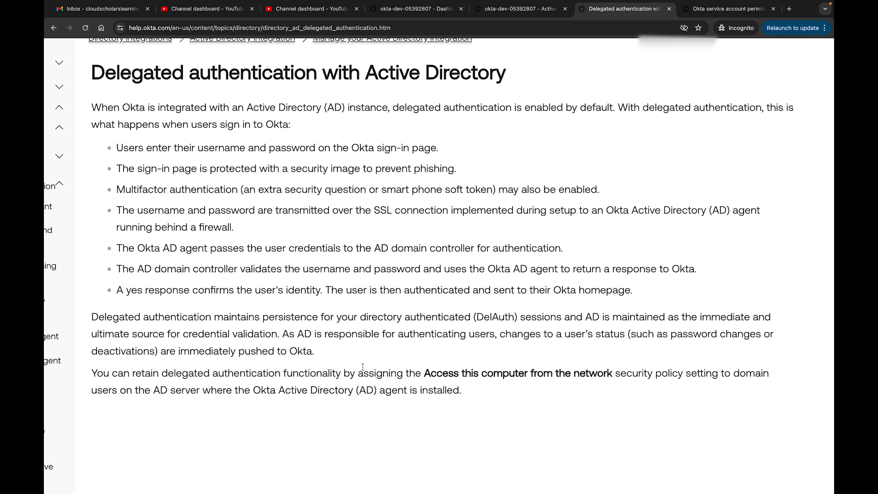
# Back in the Active Directory integration, open the Provisioning To App settings for editing.
pyautogui.click(507, 12)
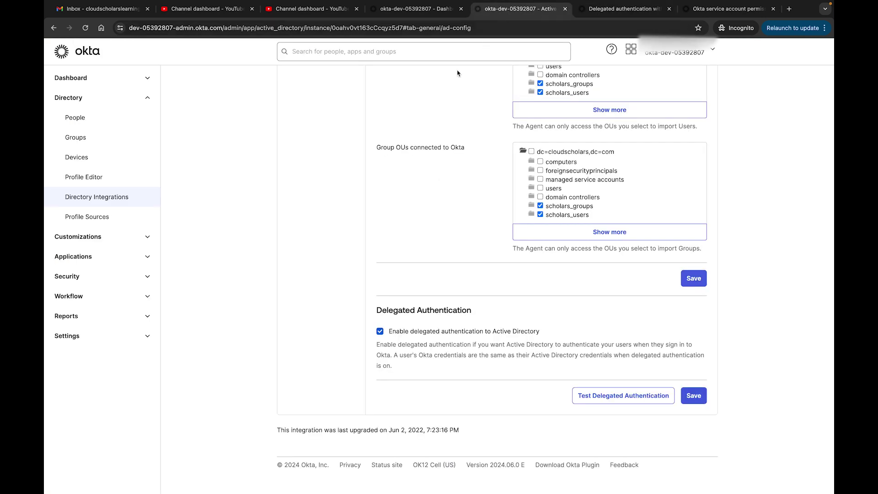
pyautogui.scroll(1, 266, 218)
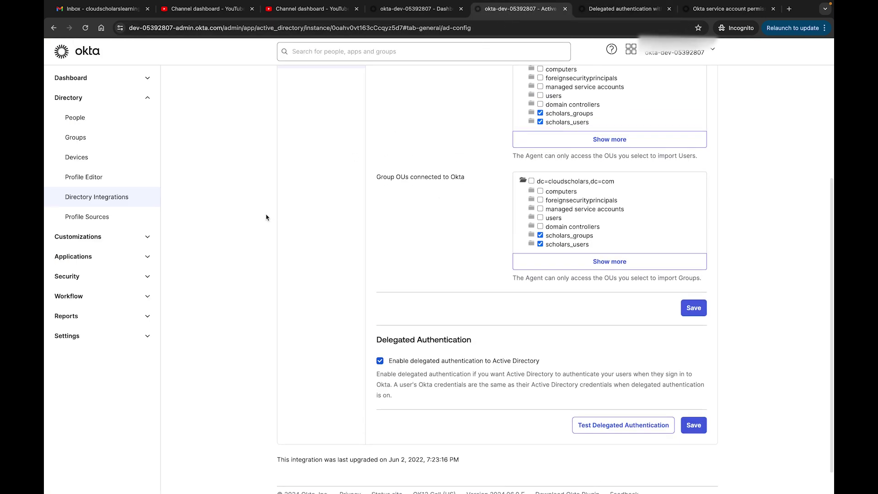
pyautogui.scroll(6, 266, 217)
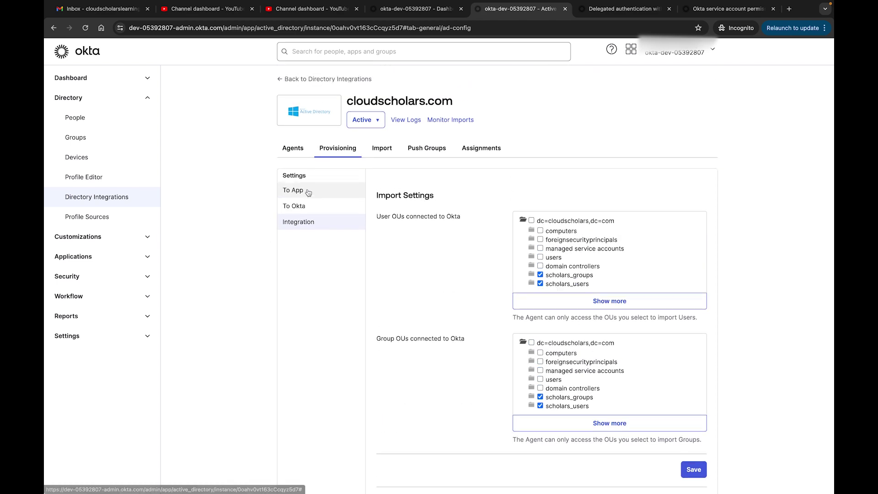
pyautogui.click(308, 193)
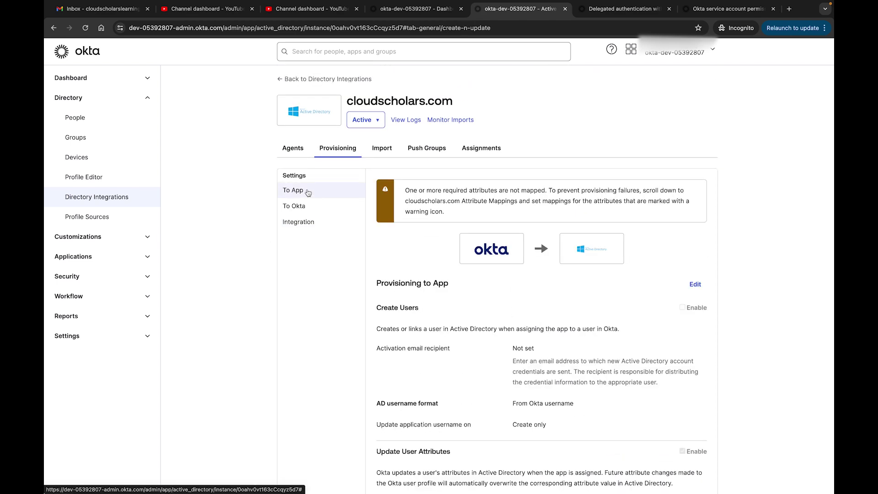
pyautogui.scroll(-2, 695, 343)
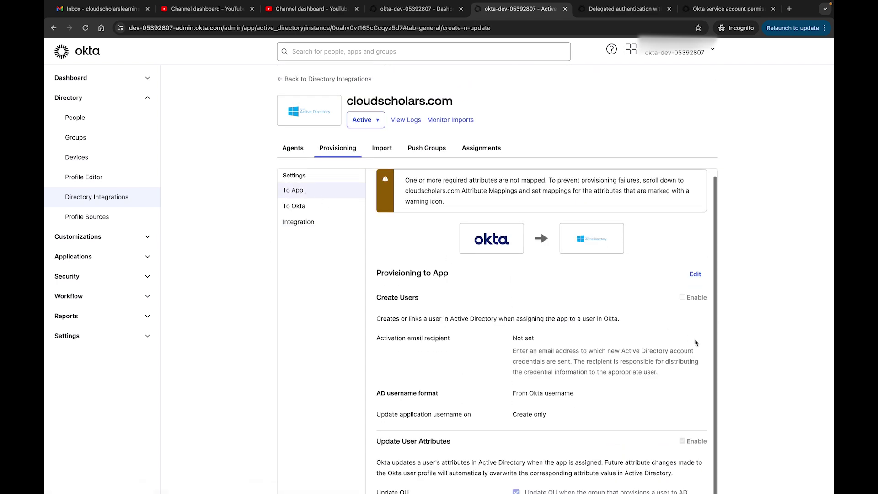
pyautogui.scroll(-2, 696, 342)
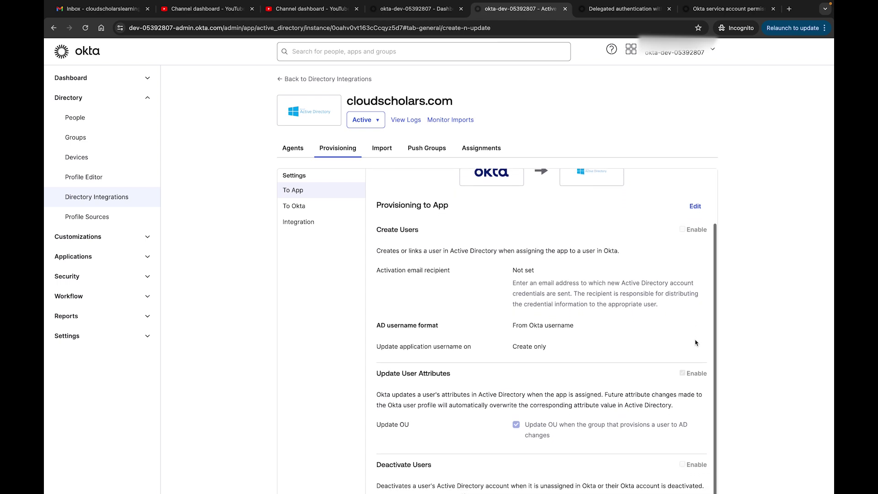
pyautogui.scroll(-2, 659, 335)
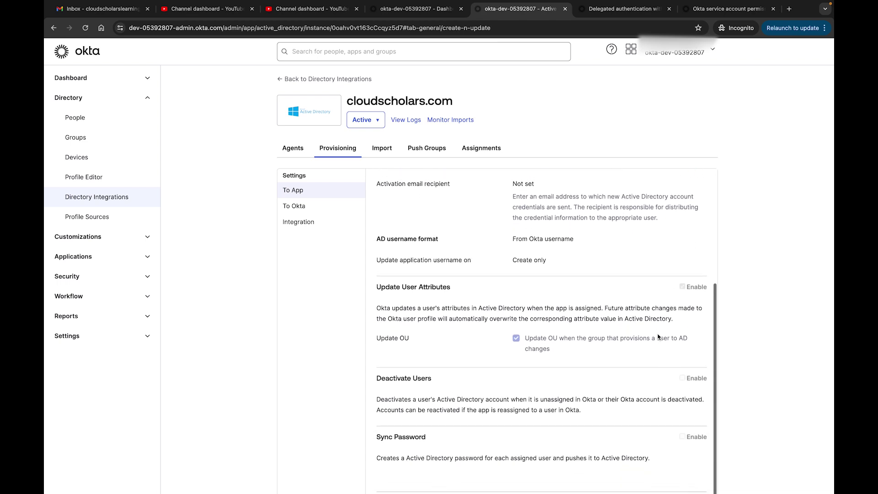
pyautogui.scroll(3, 659, 337)
pyautogui.scroll(2, 659, 337)
pyautogui.click(694, 277)
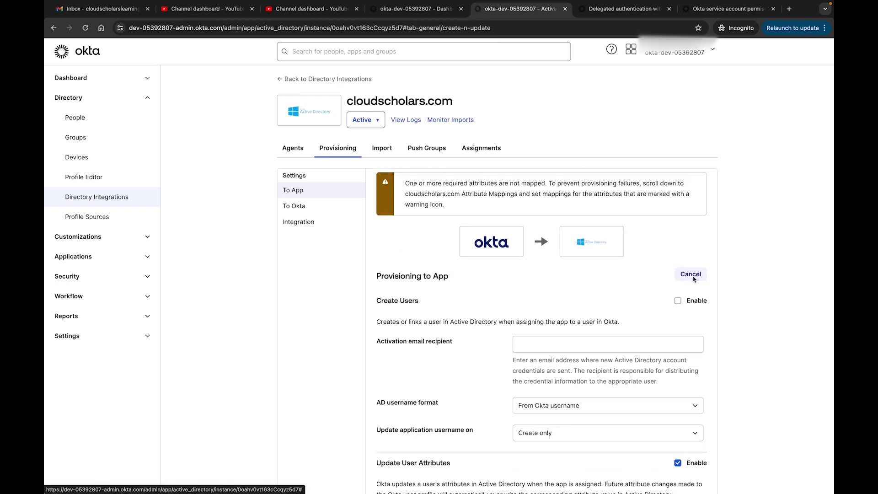
pyautogui.scroll(-6, 650, 312)
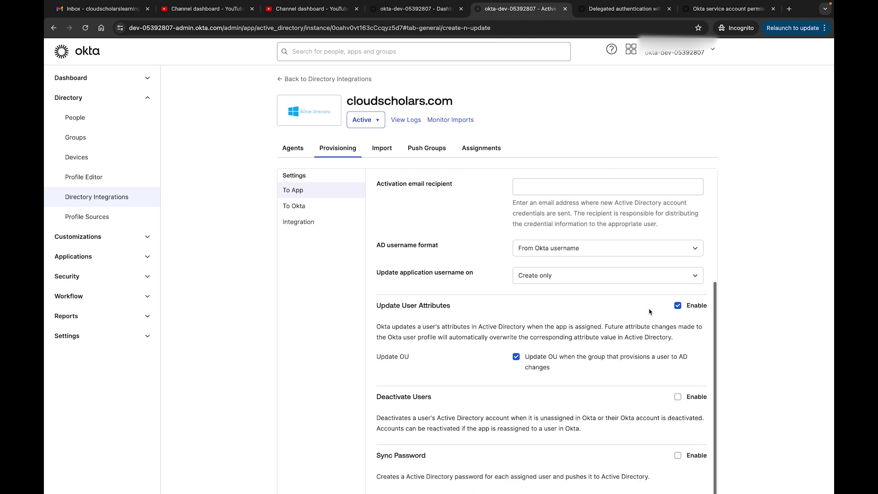
pyautogui.scroll(-1, 650, 311)
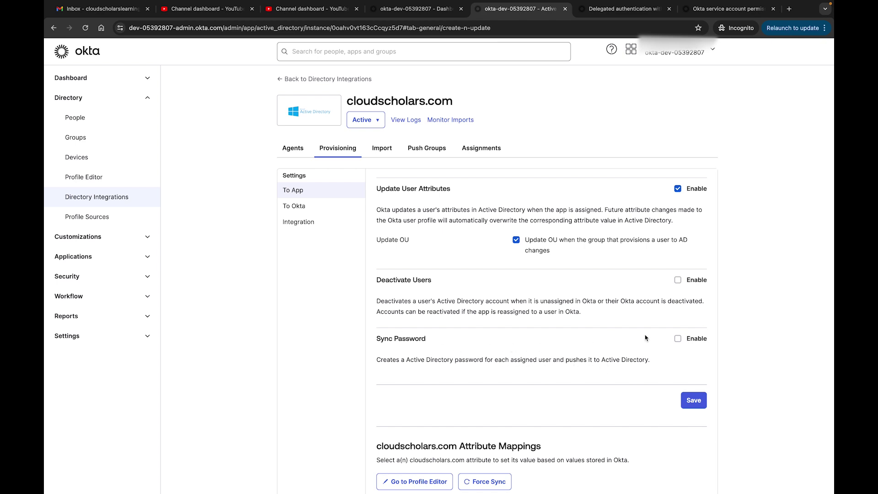
# Try enabling Sync Password, hit the Delegated Authentication conflict, uncheck it and cancel the edit.
pyautogui.click(684, 340)
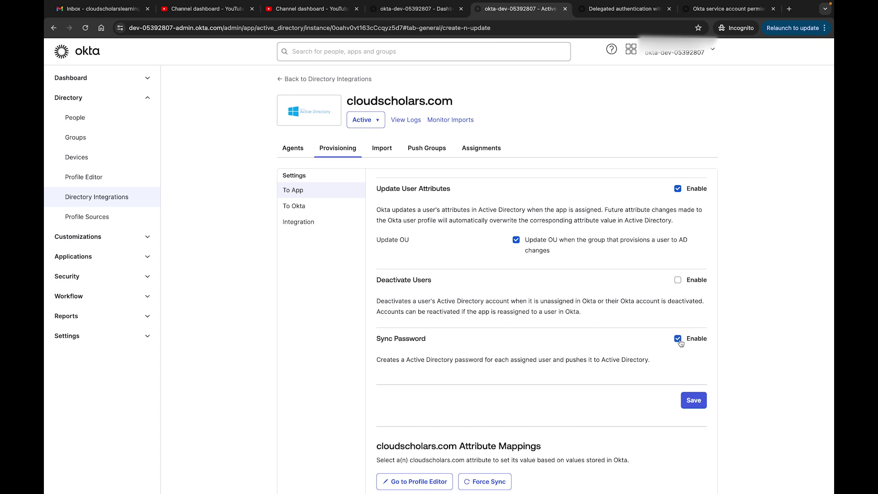
pyautogui.click(694, 401)
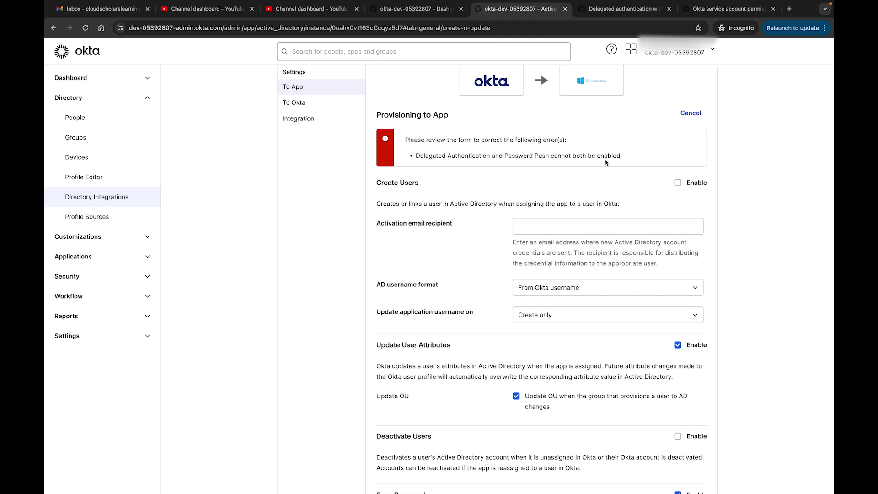
pyautogui.scroll(-3, 636, 206)
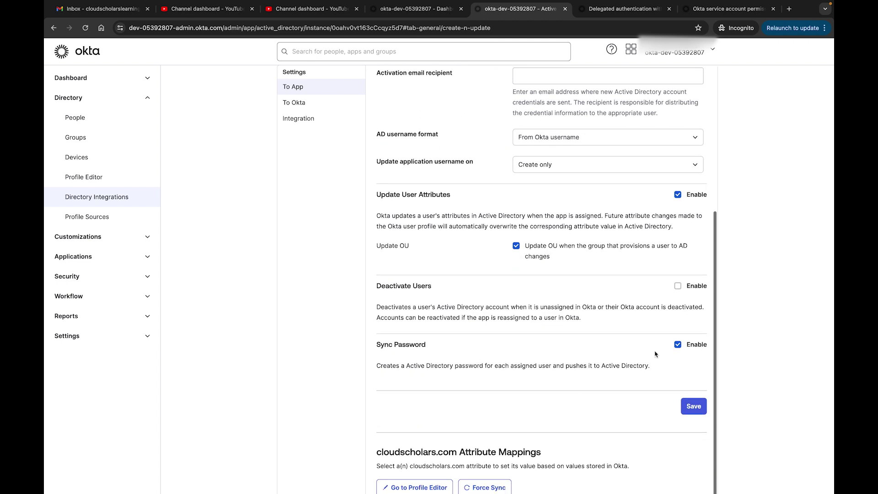
pyautogui.click(678, 346)
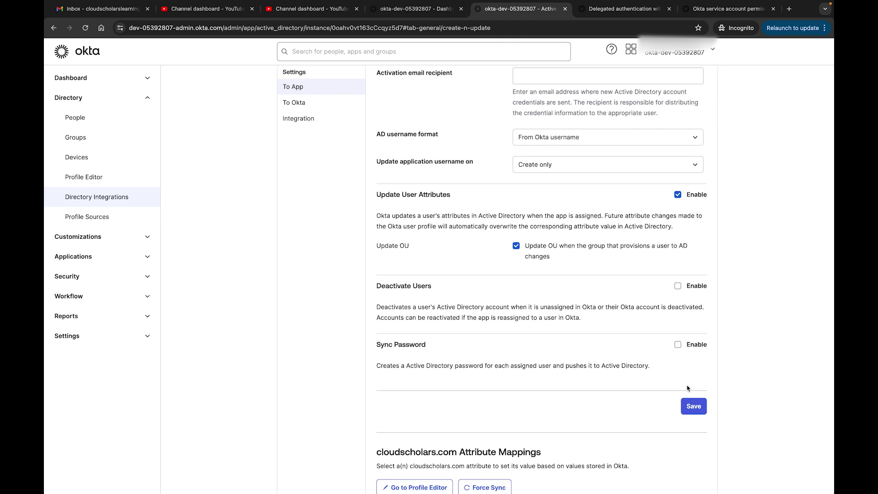
pyautogui.click(691, 407)
pyautogui.click(686, 179)
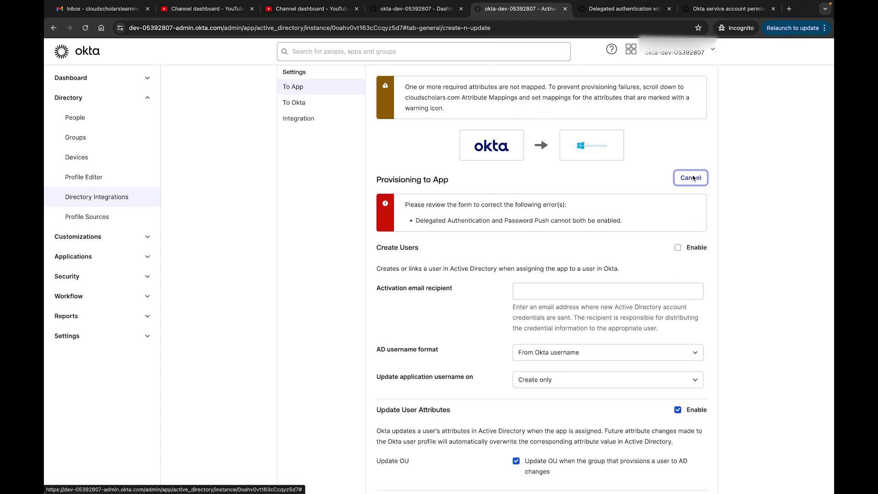
# From the Integration settings, start the Test Delegated Authentication dialog.
pyautogui.scroll(3, 503, 206)
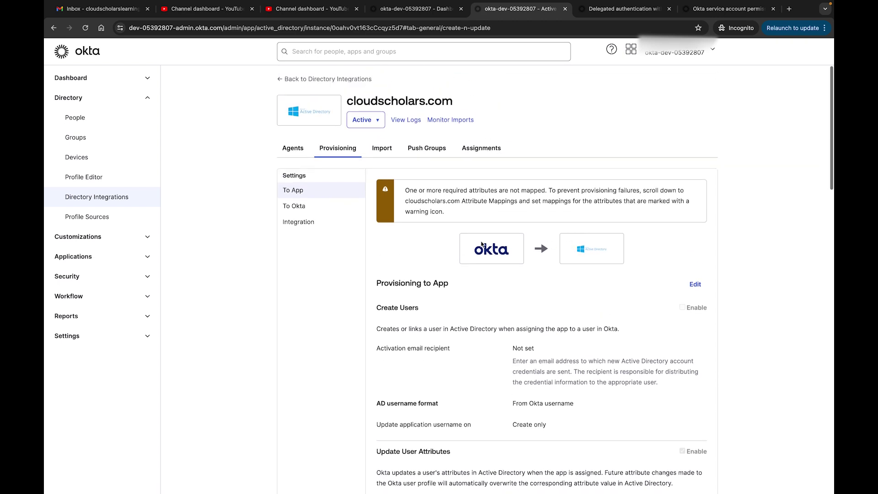
pyautogui.click(310, 224)
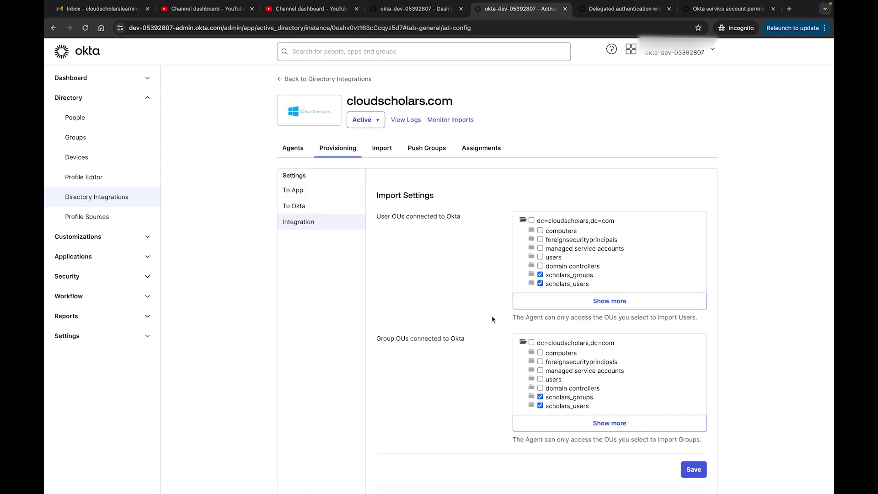
pyautogui.scroll(-3, 493, 319)
pyautogui.scroll(-2, 492, 319)
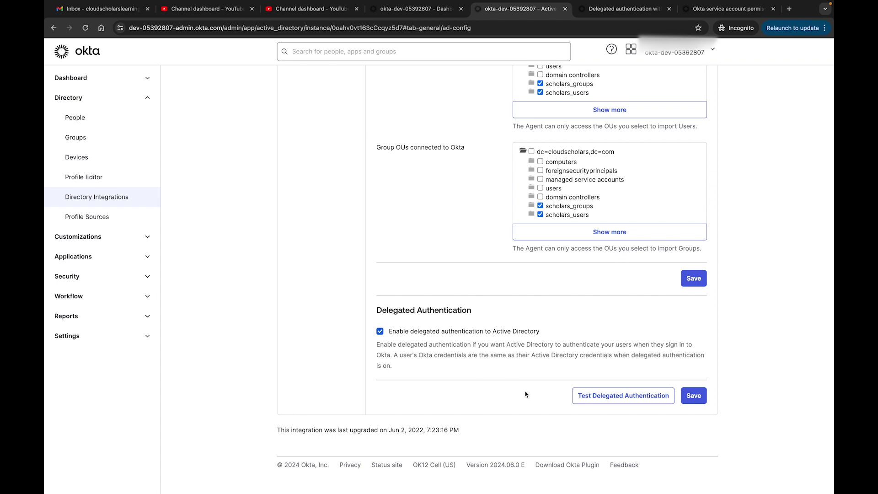
pyautogui.click(600, 400)
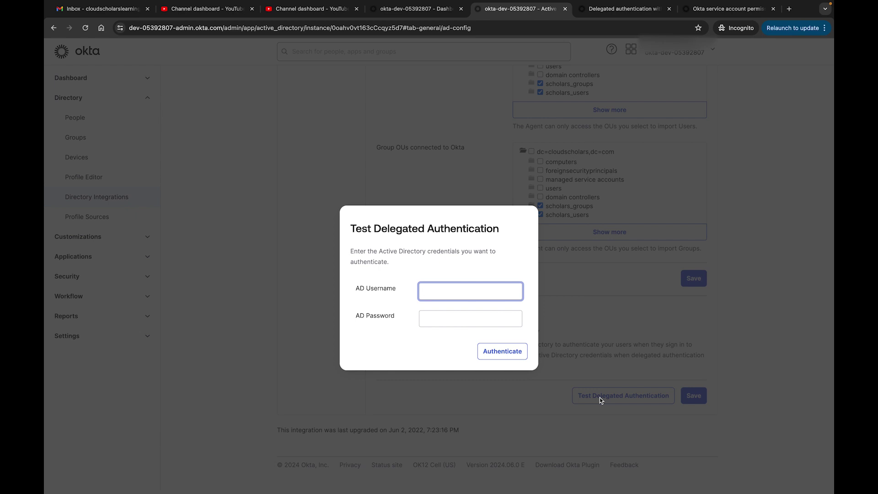
# Look up a test user, enter their AD username and password, and run the authentication test.
pyautogui.click(407, 12)
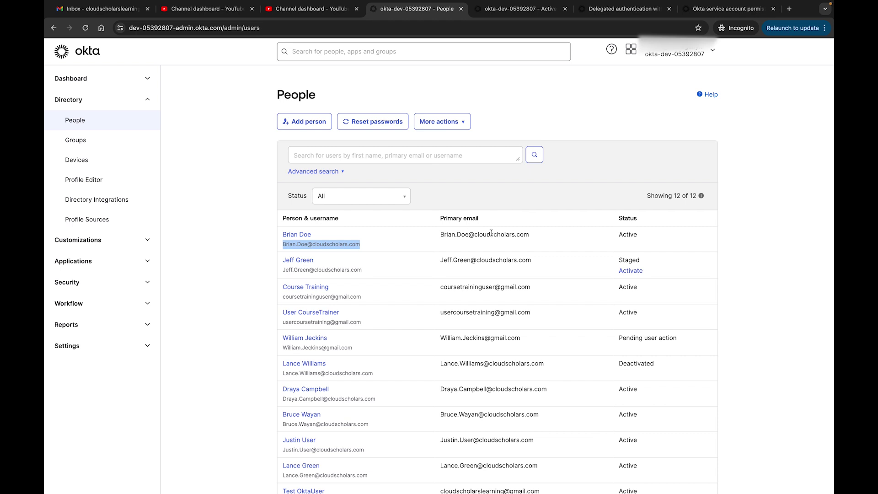
pyautogui.click(521, 9)
pyautogui.hotkey('ctrl', 'v')
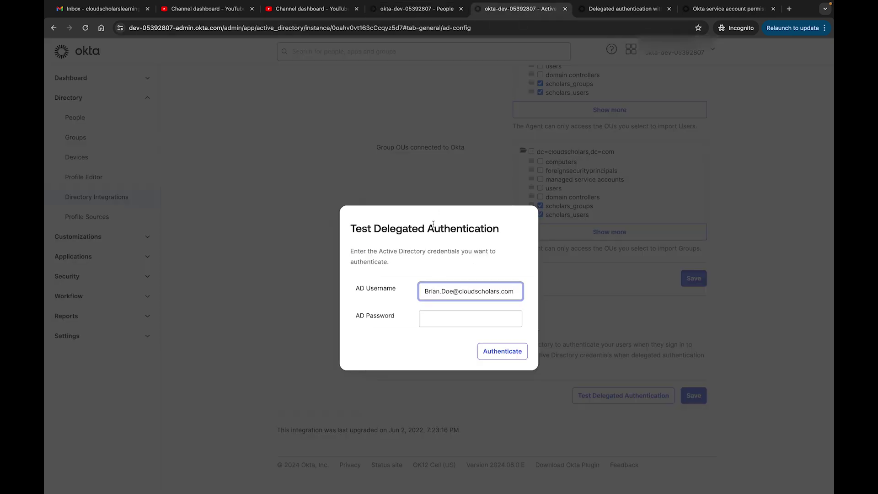
pyautogui.press('Tab')
pyautogui.write('•••••••')
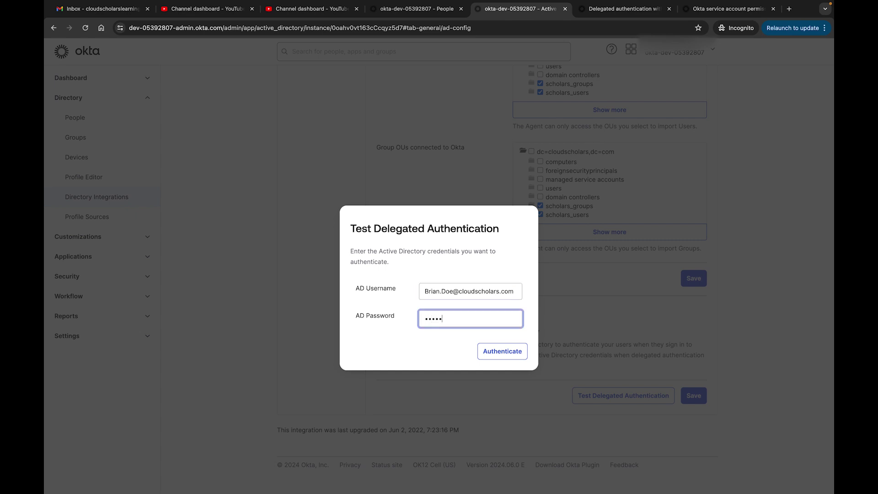
pyautogui.write('••')
pyautogui.click(494, 351)
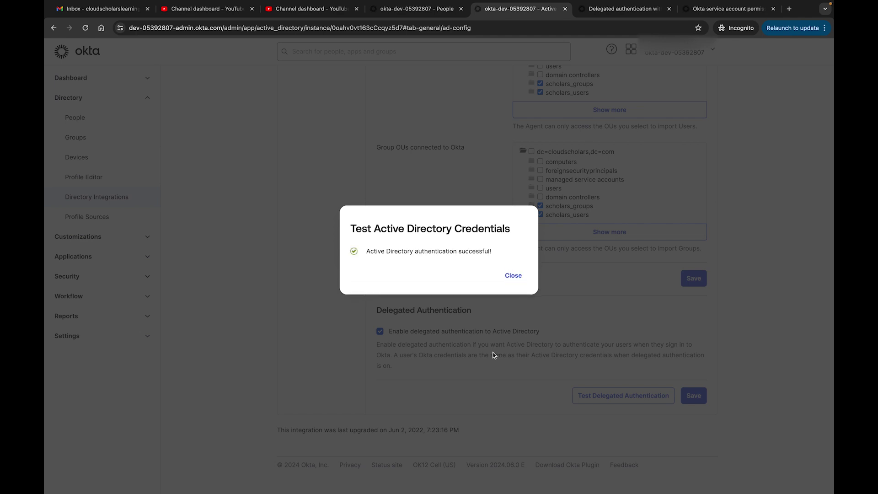
pyautogui.click(513, 275)
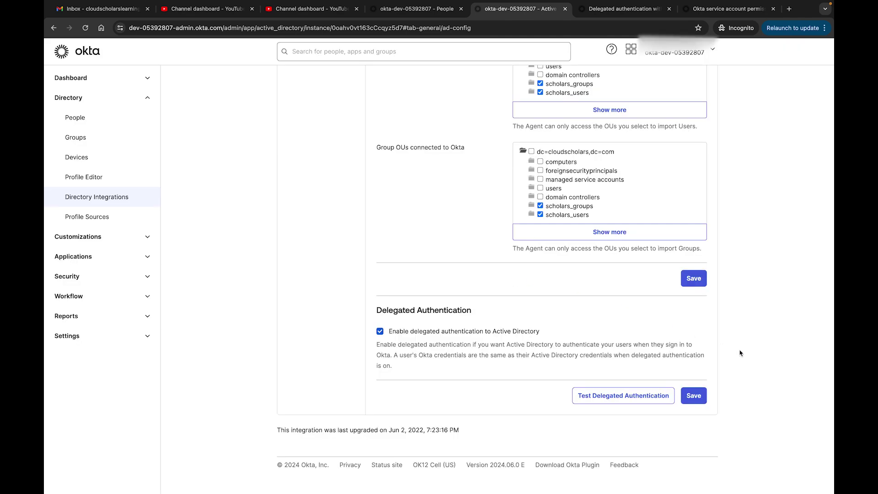